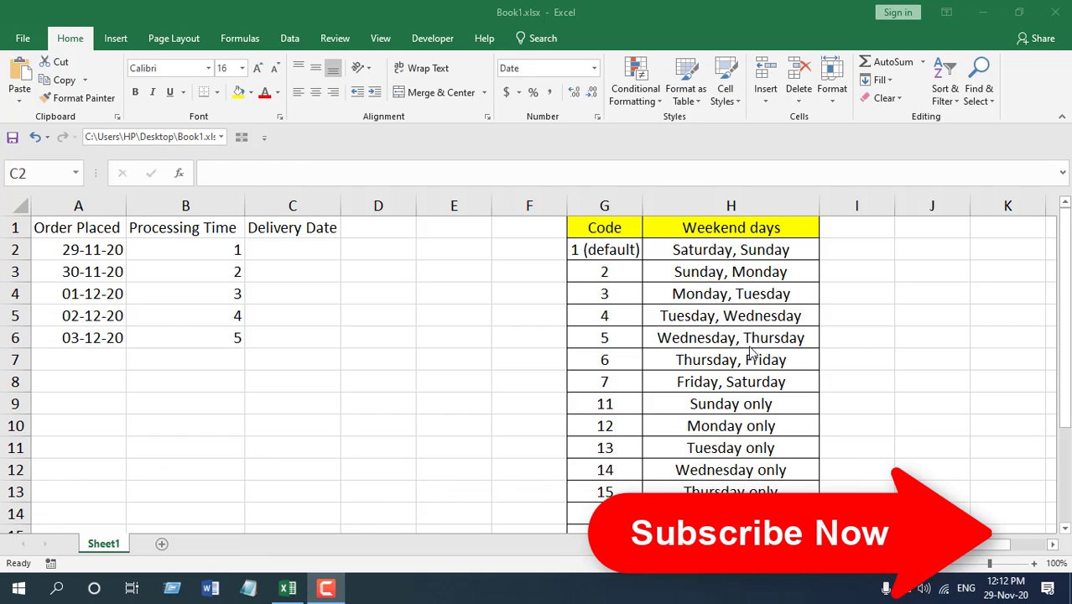
left_click(97, 253)
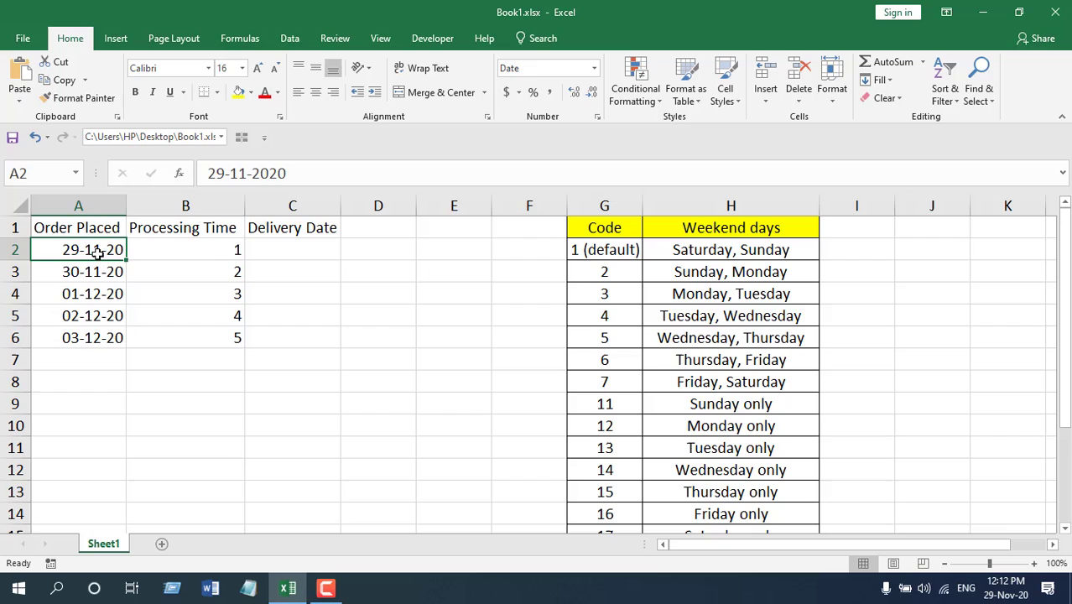
left_click(211, 254)
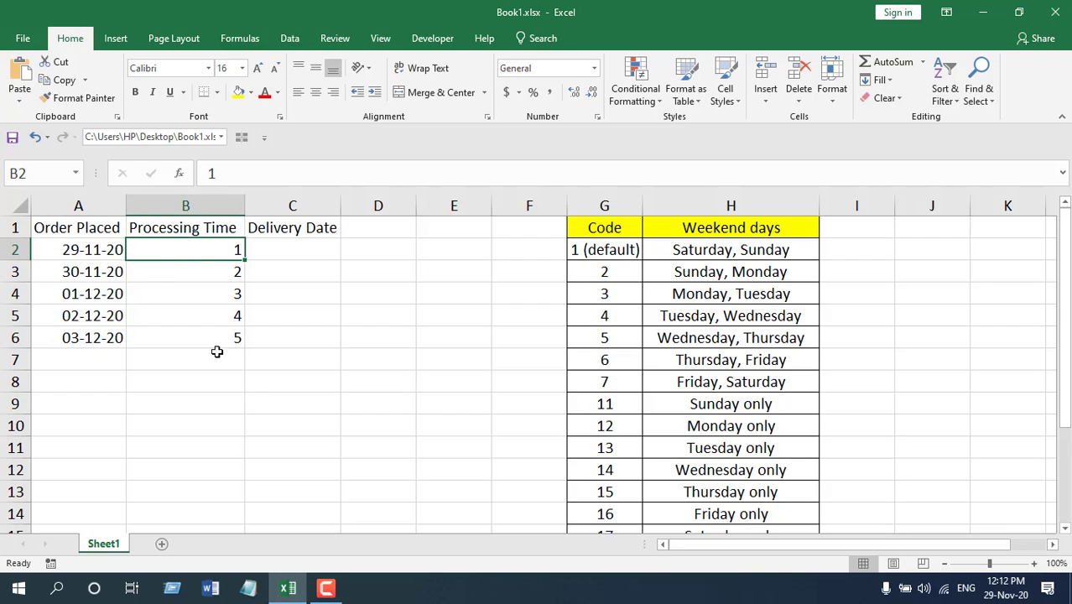
left_click(106, 252)
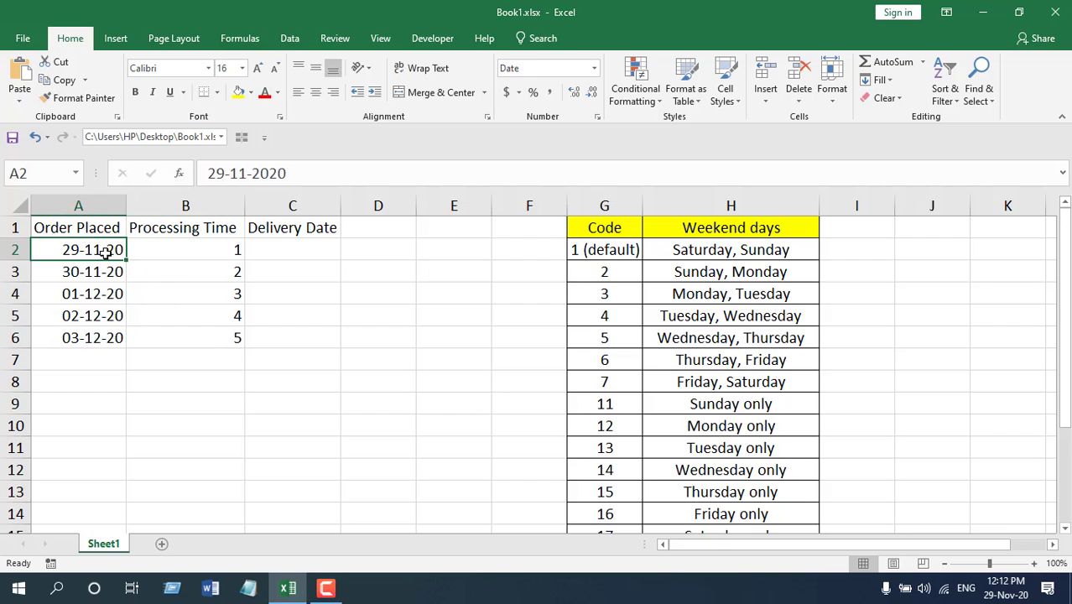
left_click(224, 252)
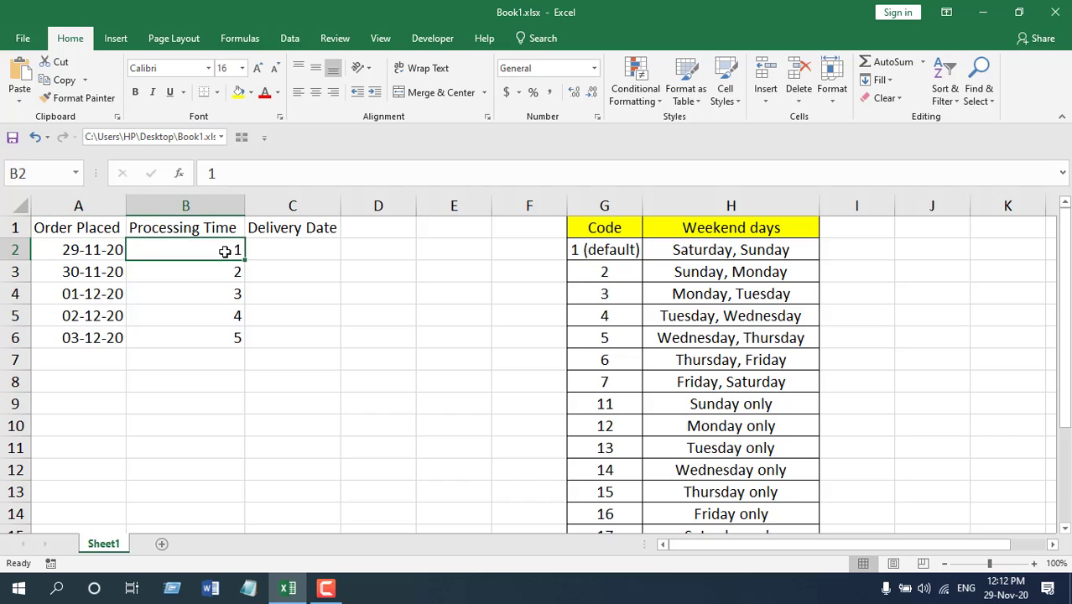
Step: Start a WORKDAY.INTL formula in C2 with A2 as the start date and B2 as the number of days
left_click(299, 244)
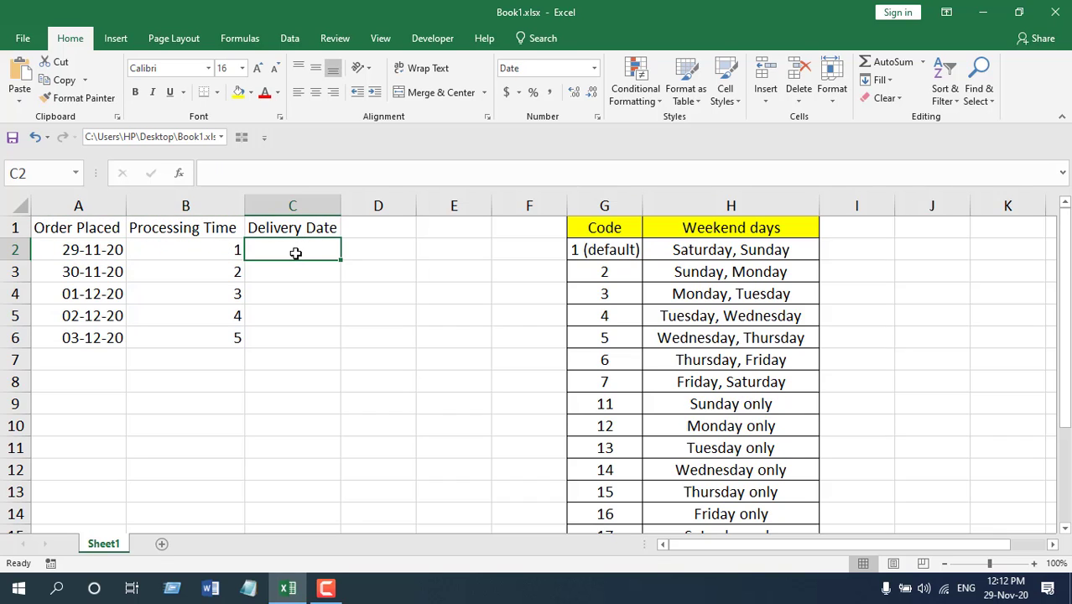
double_click(295, 253)
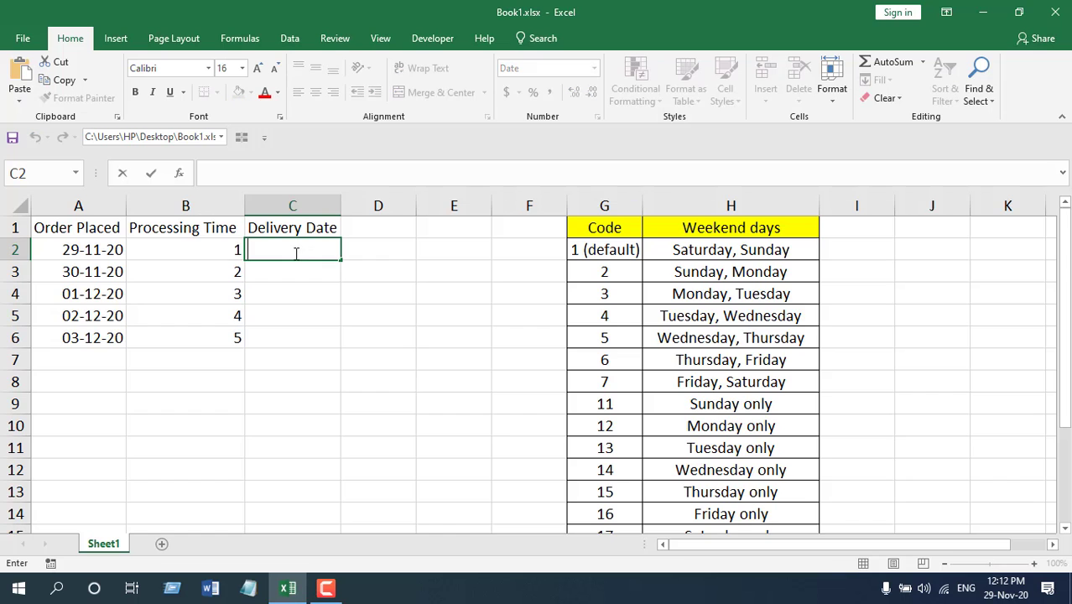
type("=WORK")
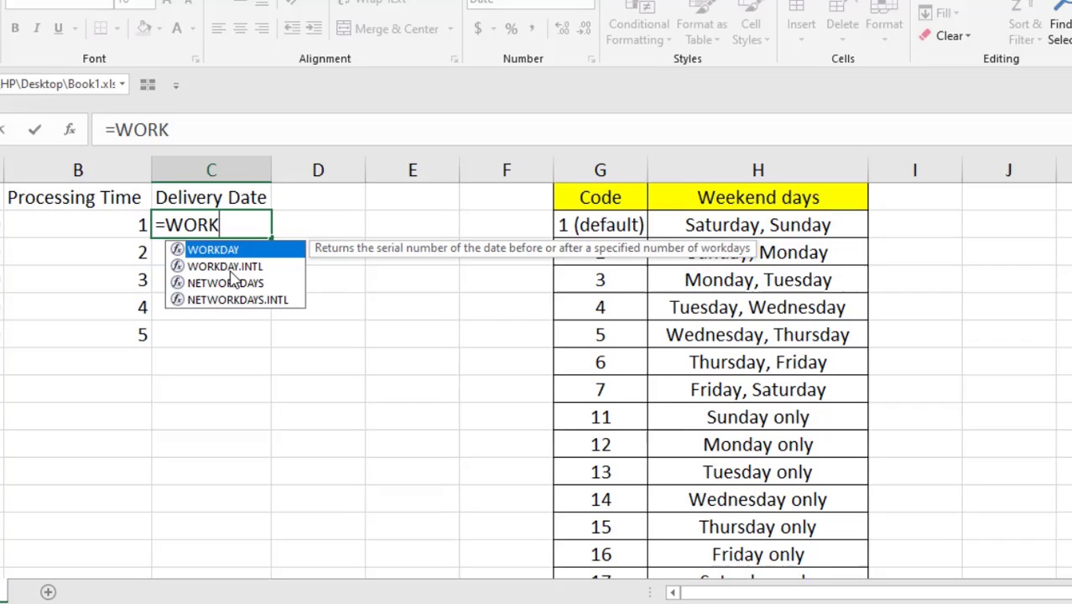
key("Down")
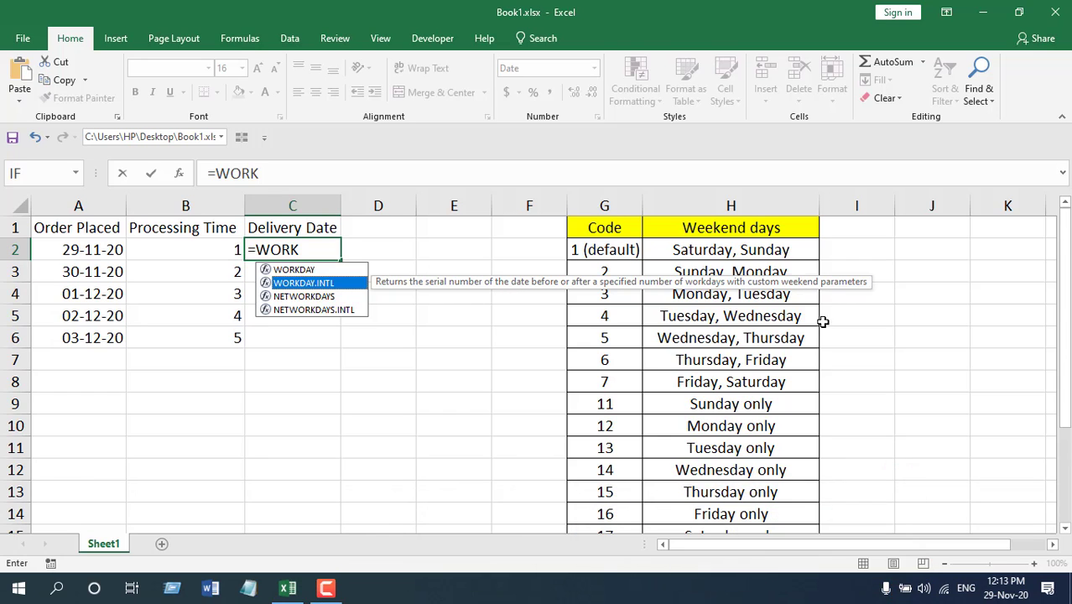
double_click(327, 283)
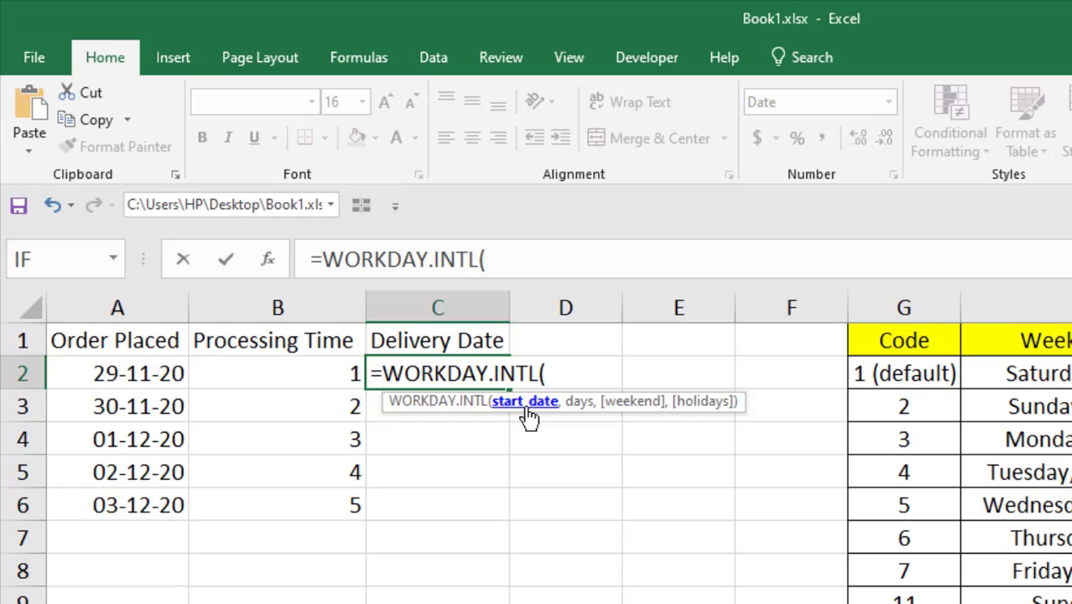
left_click(119, 377)
type(",")
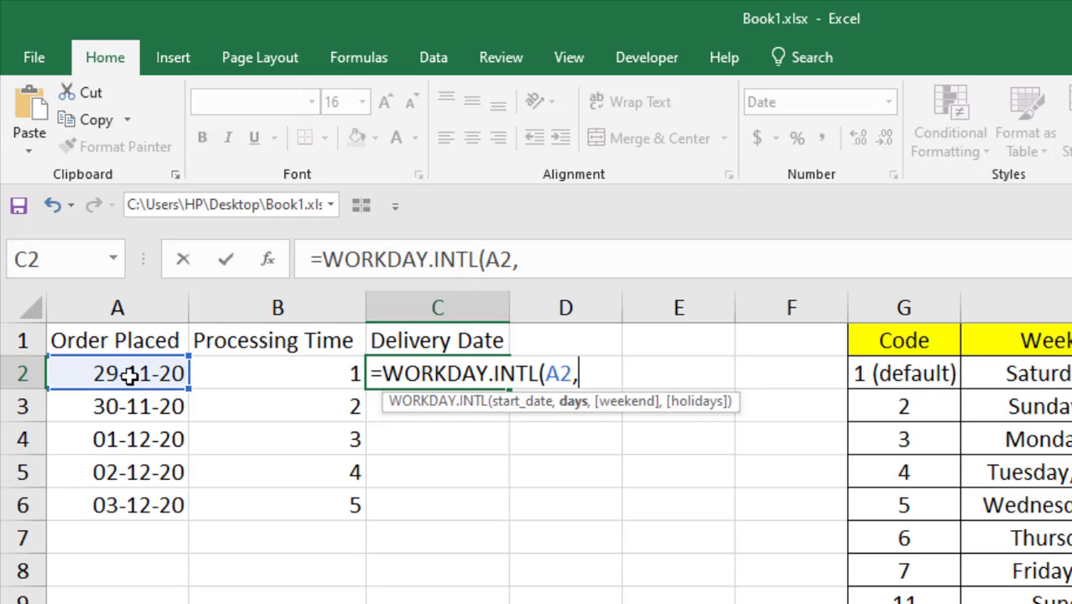
left_click(245, 377)
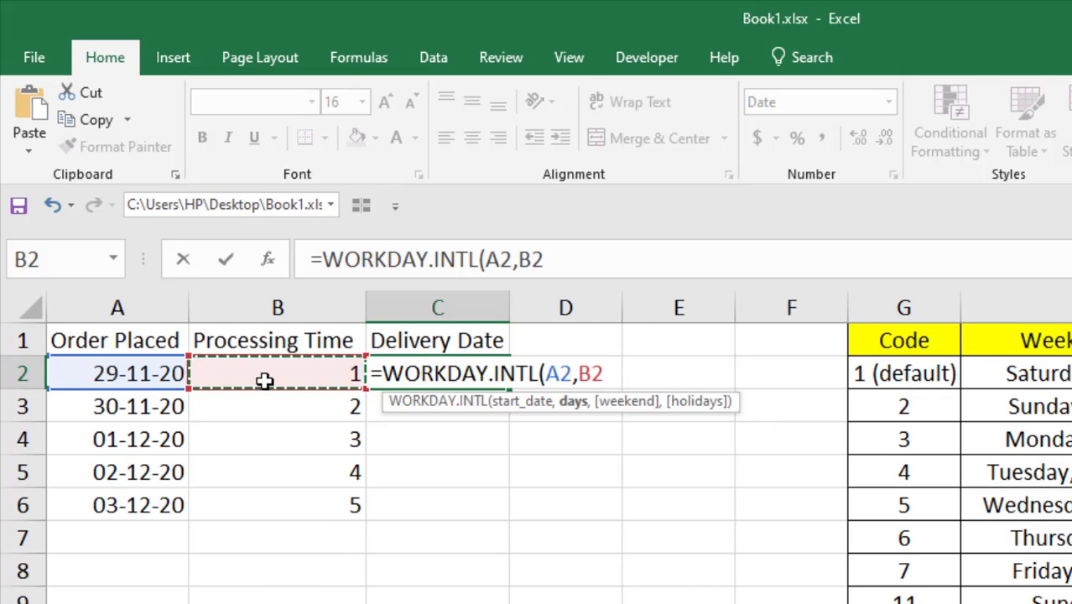
type(",")
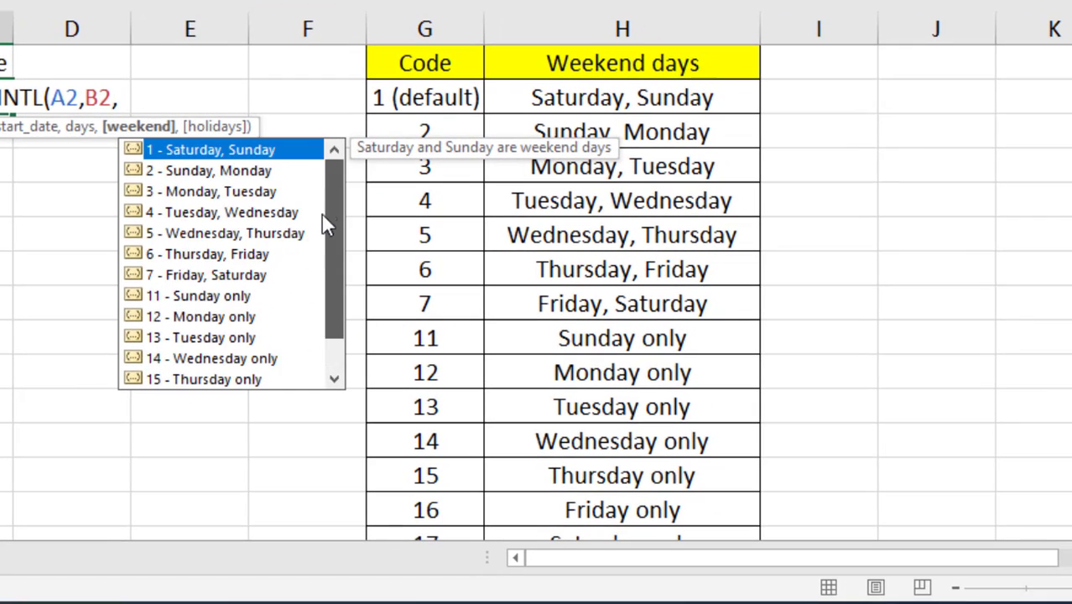
Step: Choose weekend code 2 (Sunday, Monday) as the weekend argument and complete the formula in C2 without a holidays argument
left_click_drag(327, 223, 330, 294)
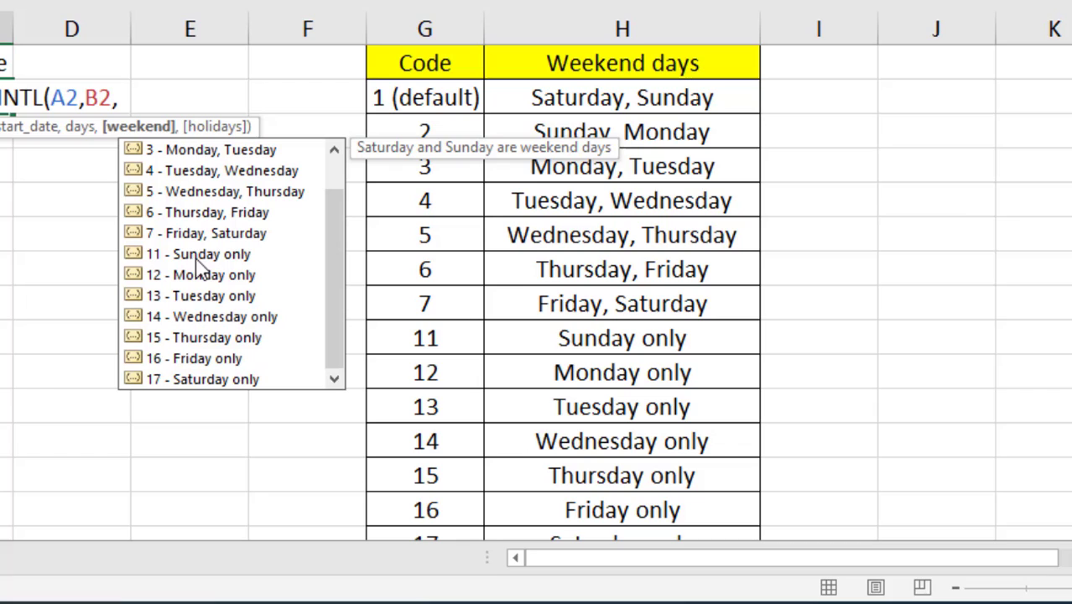
left_click_drag(343, 329, 318, 249)
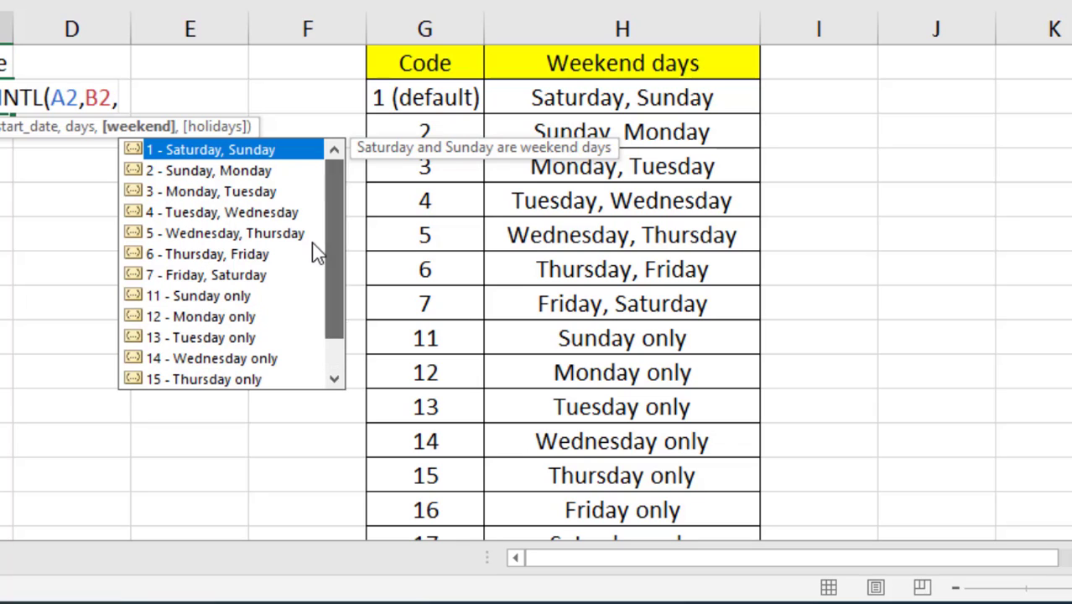
double_click(184, 174)
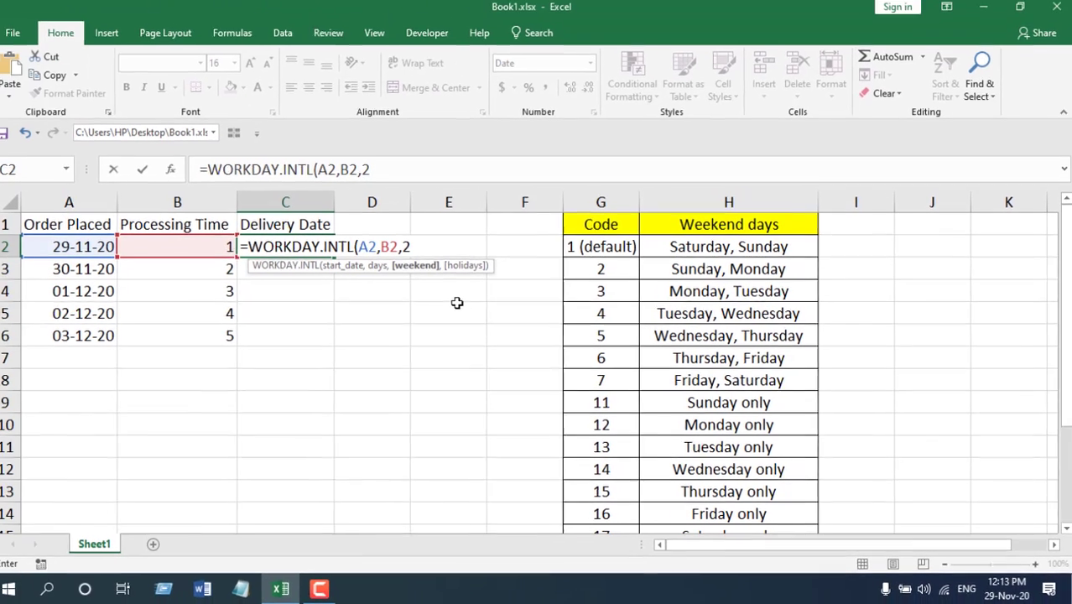
type(",")
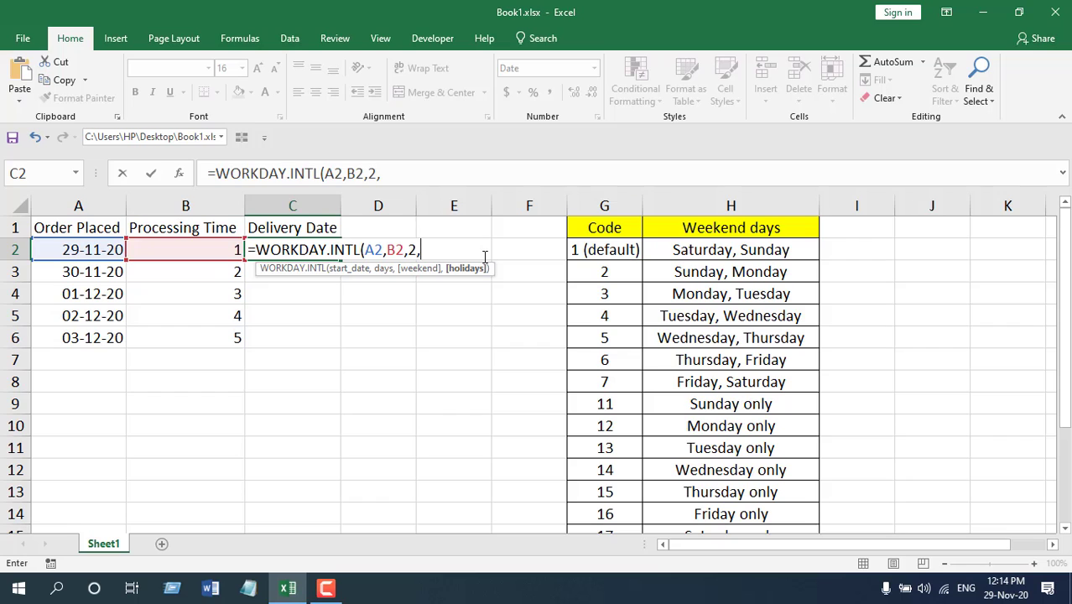
key("BackSpace")
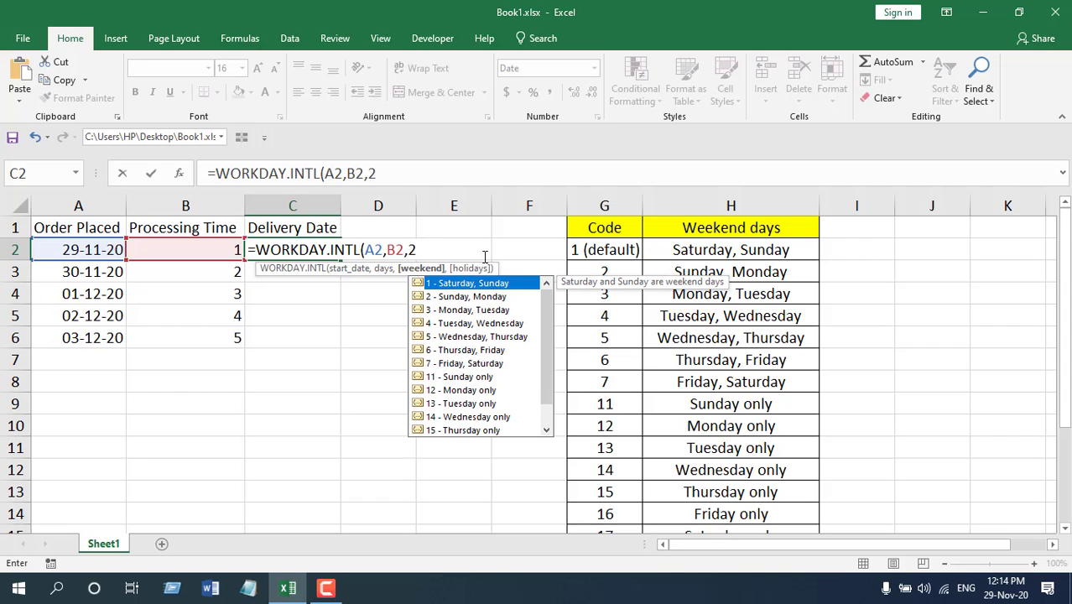
type(")")
key("Return")
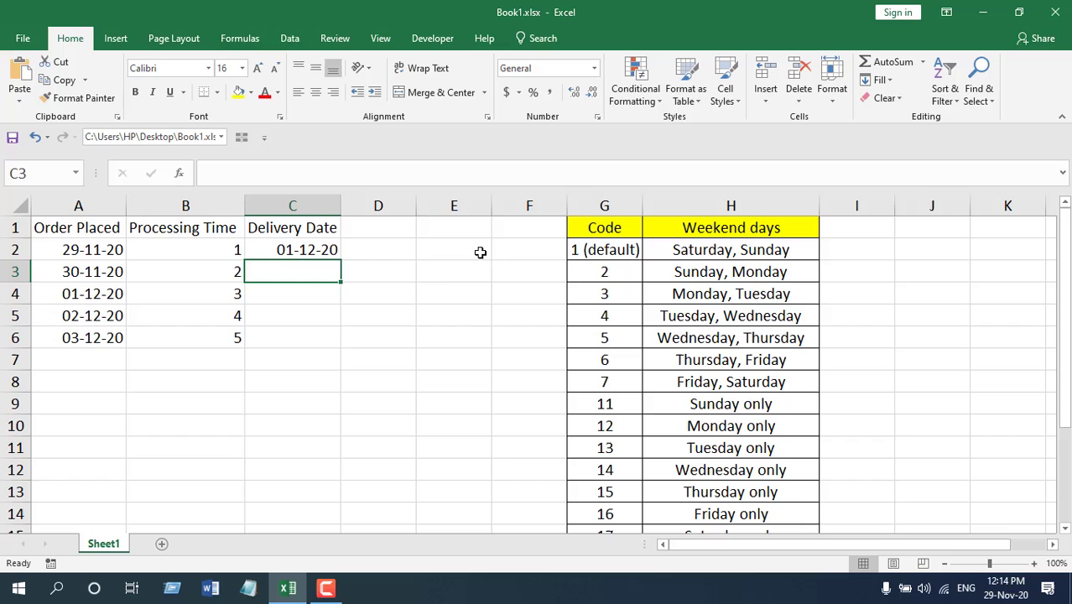
Step: Compare the delivery date in C2 with the order date in A2 and the processing time in B2
left_click(302, 252)
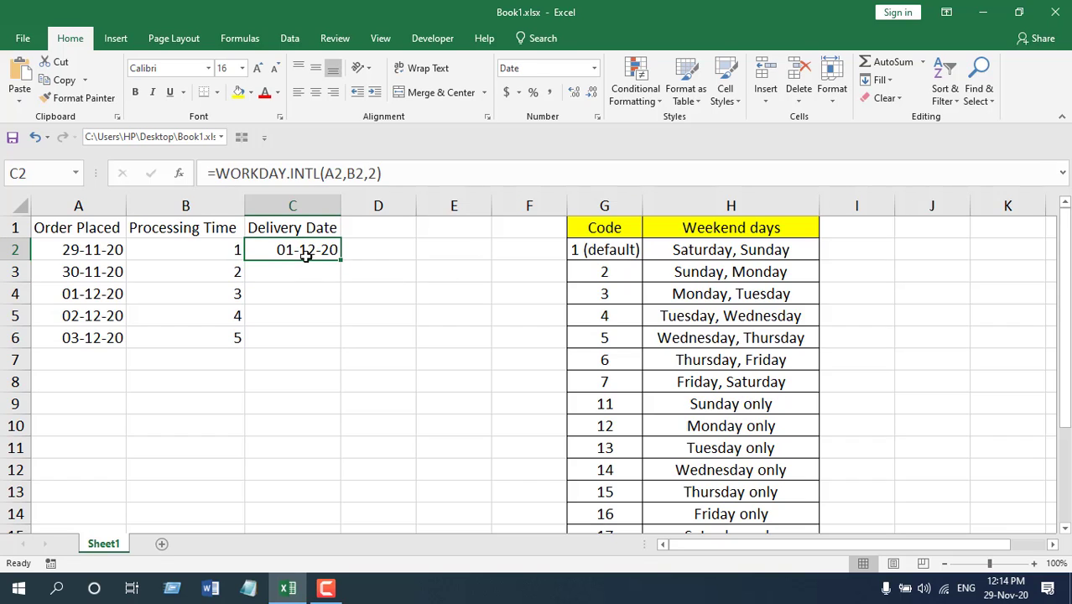
left_click(74, 253)
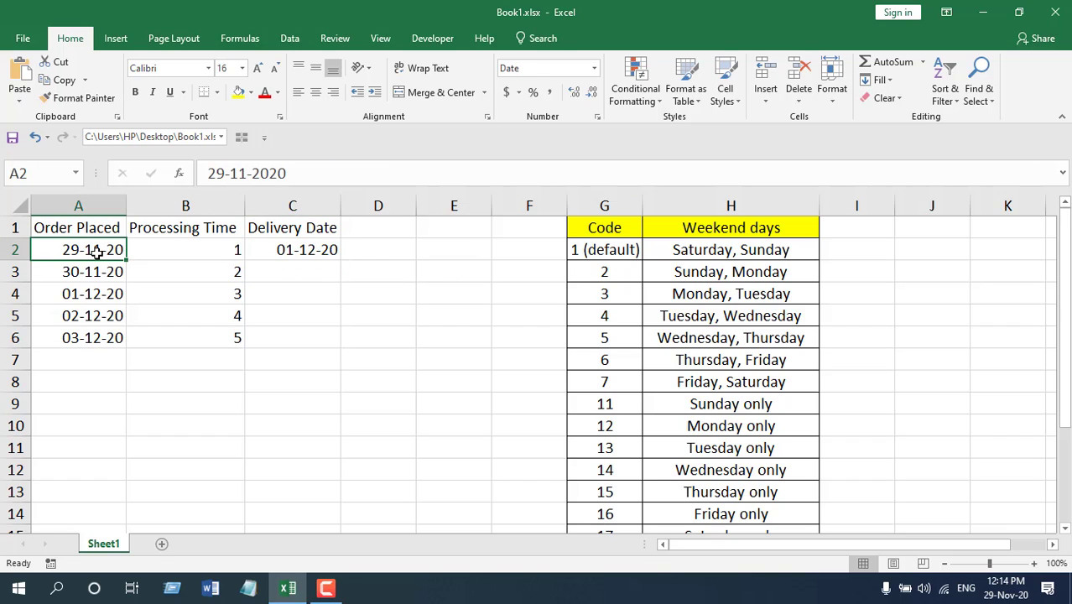
left_click(163, 249)
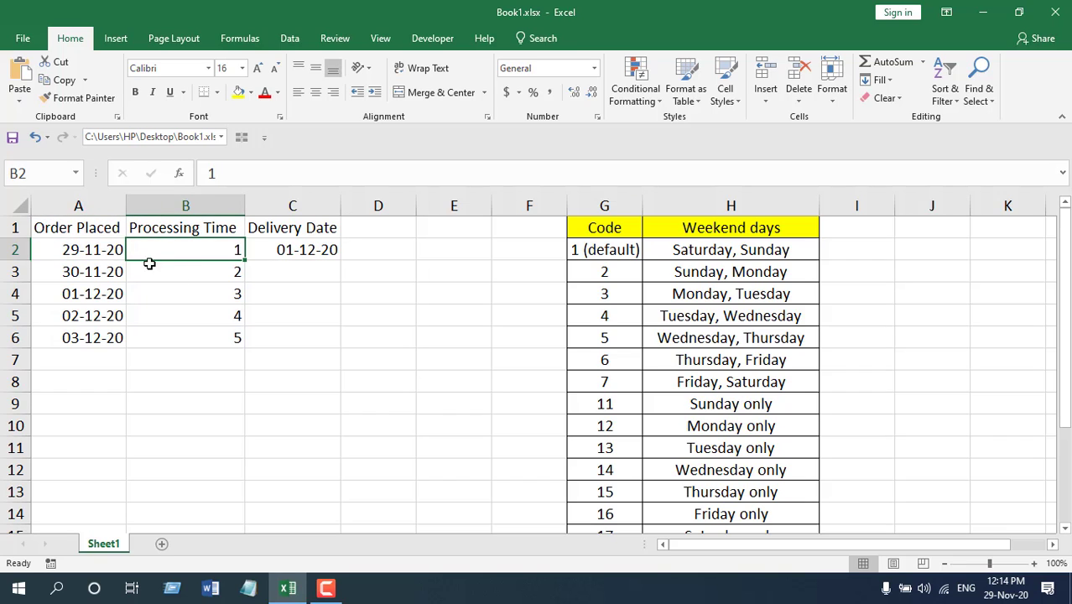
left_click(311, 256)
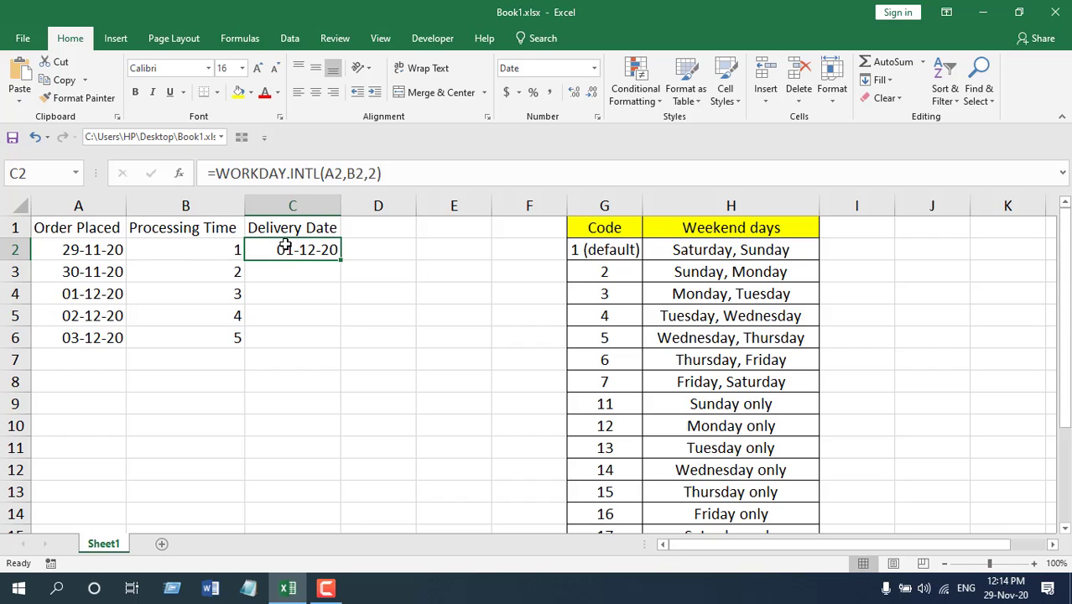
left_click(102, 250)
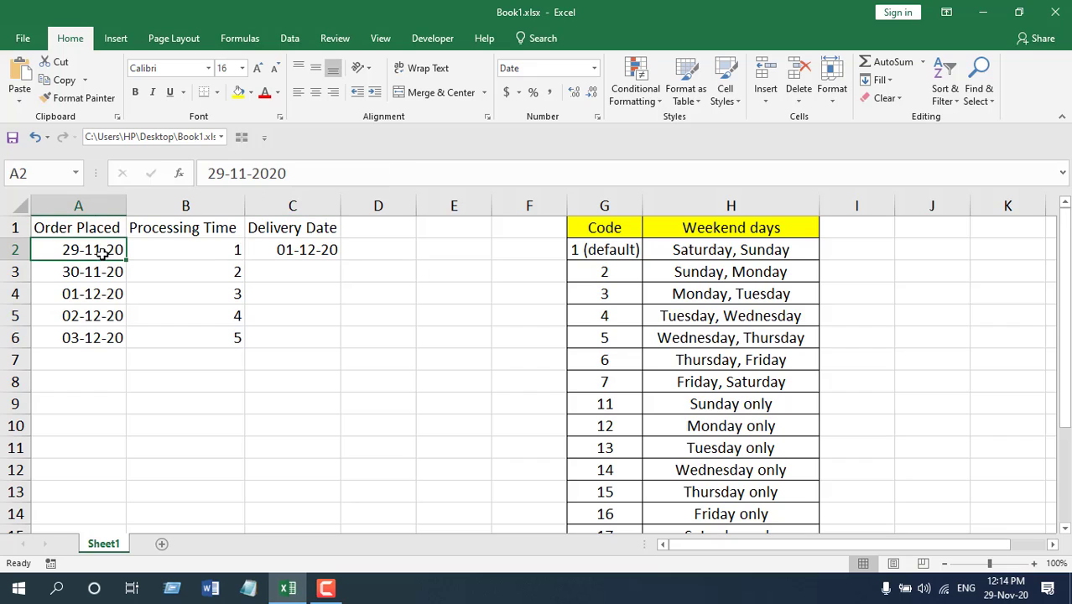
left_click(271, 249)
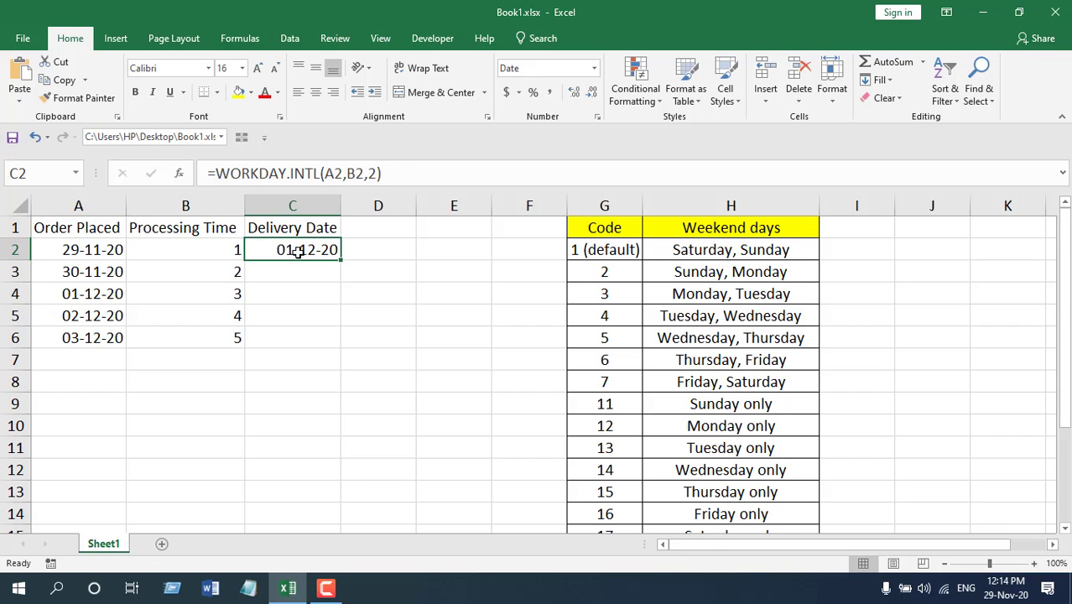
Step: Replace the weekend code in the C2 formula with an empty pair of double quotation marks
double_click(311, 250)
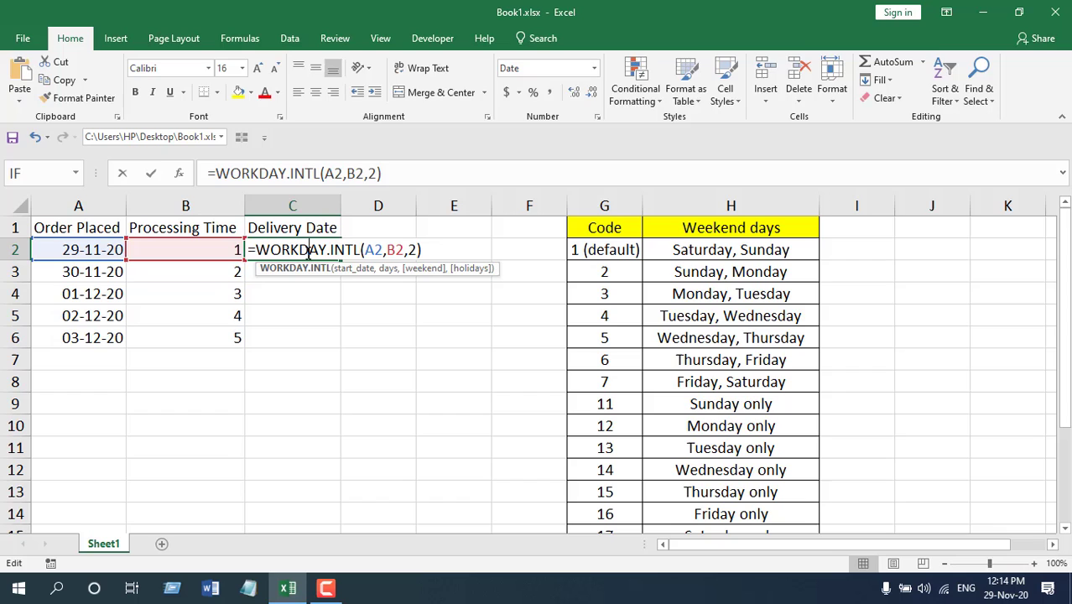
left_click(414, 251)
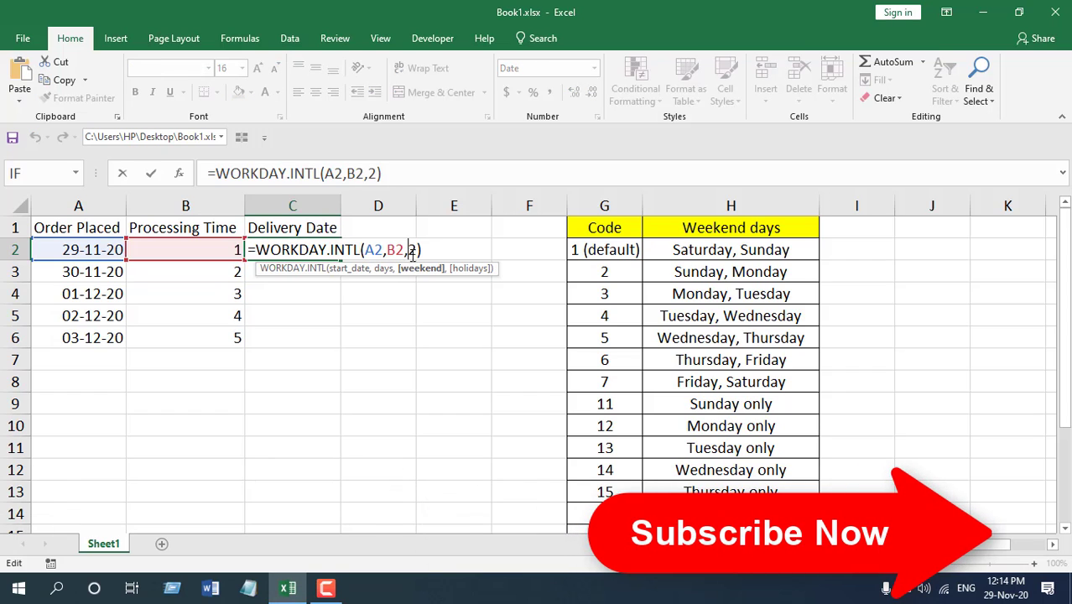
key("BackSpace")
scroll(735, 415, "down", 2)
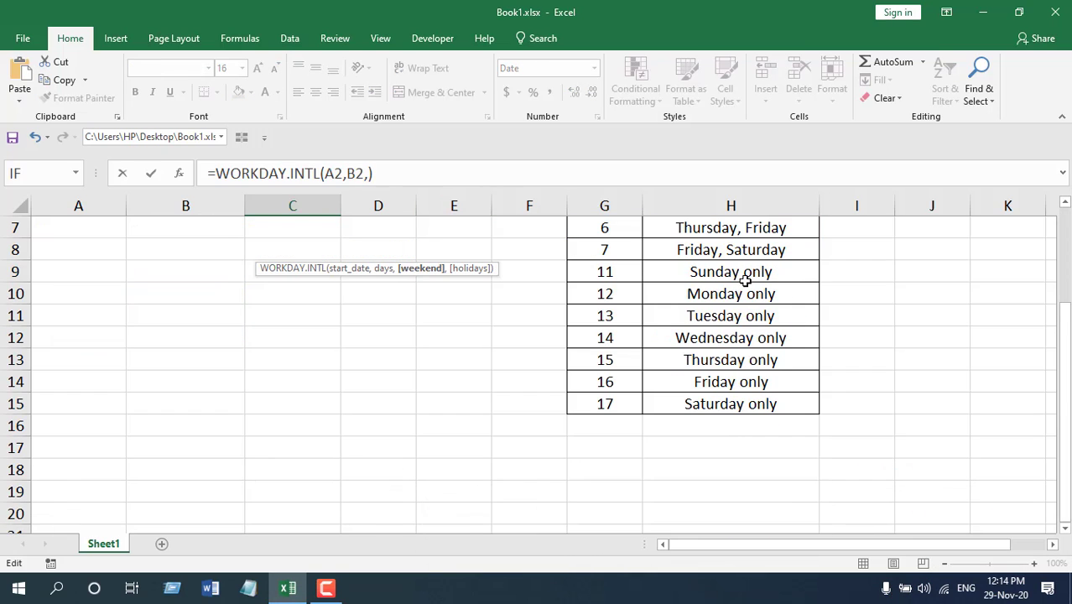
scroll(743, 280, "up", 2)
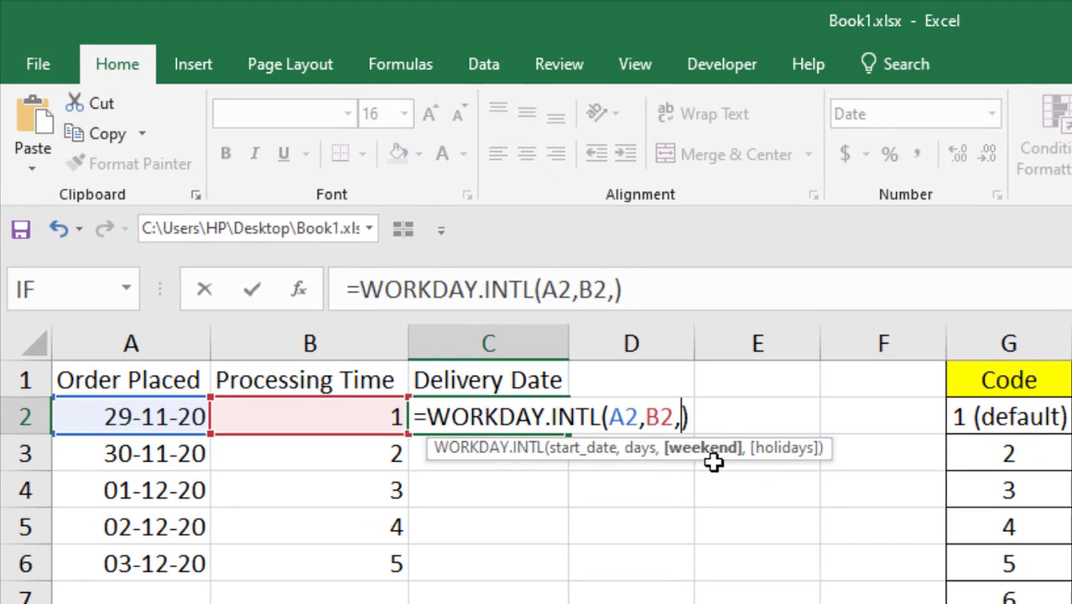
type("\"\"")
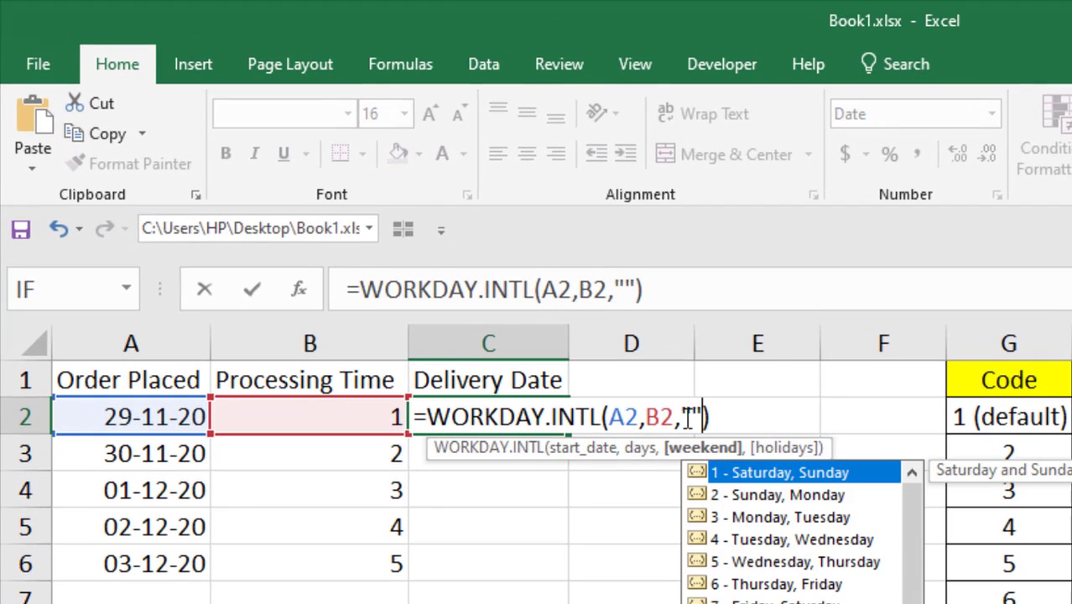
left_click(691, 416)
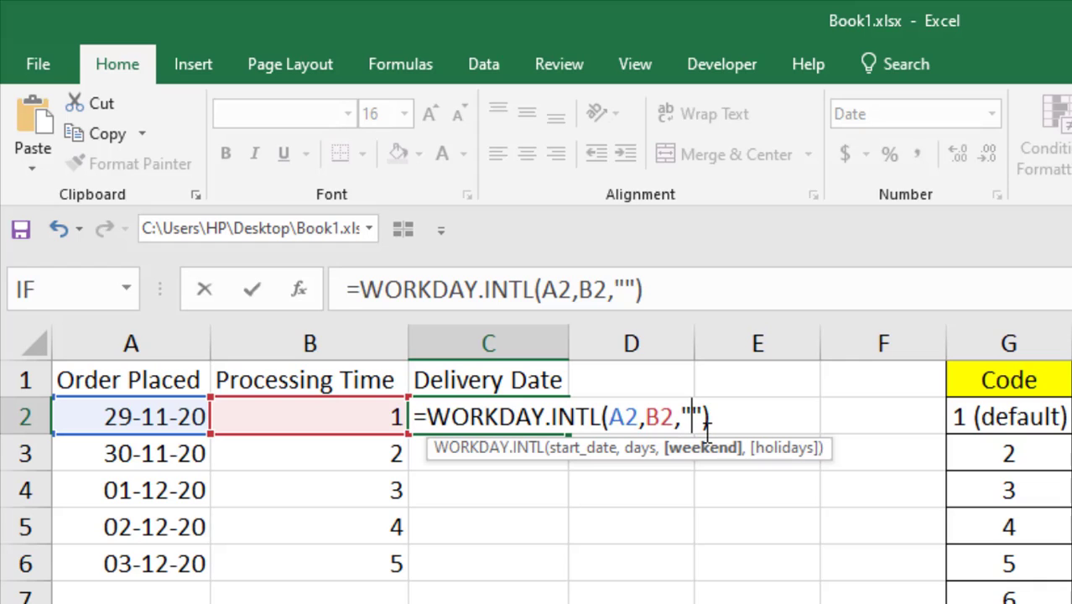
Step: Enter the weekend string 0000000 between the quotation marks in the C2 formula and select all seven digits
type("0")
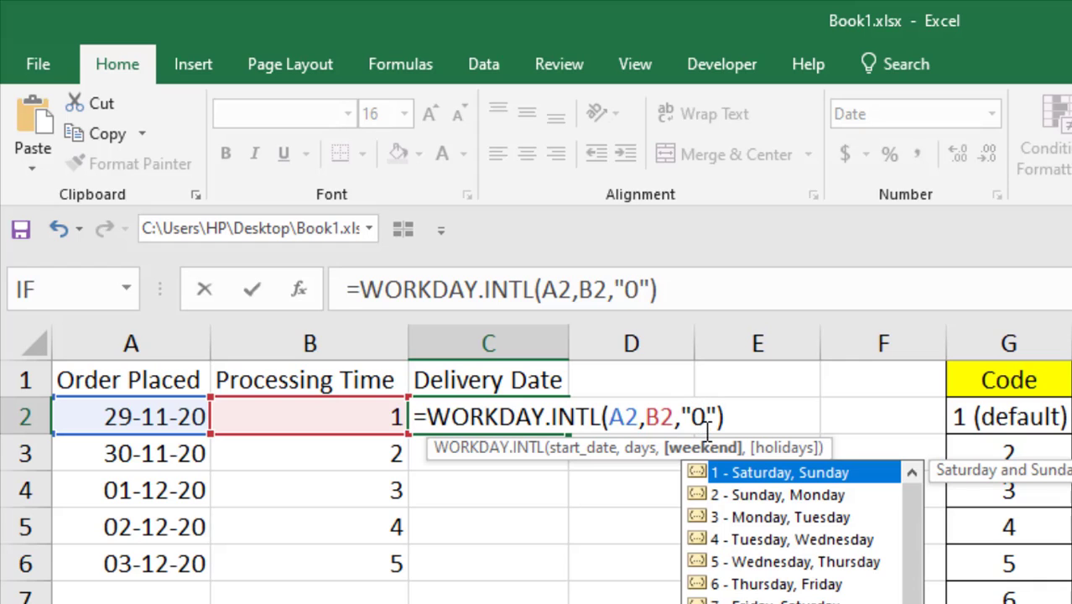
double_click(699, 416)
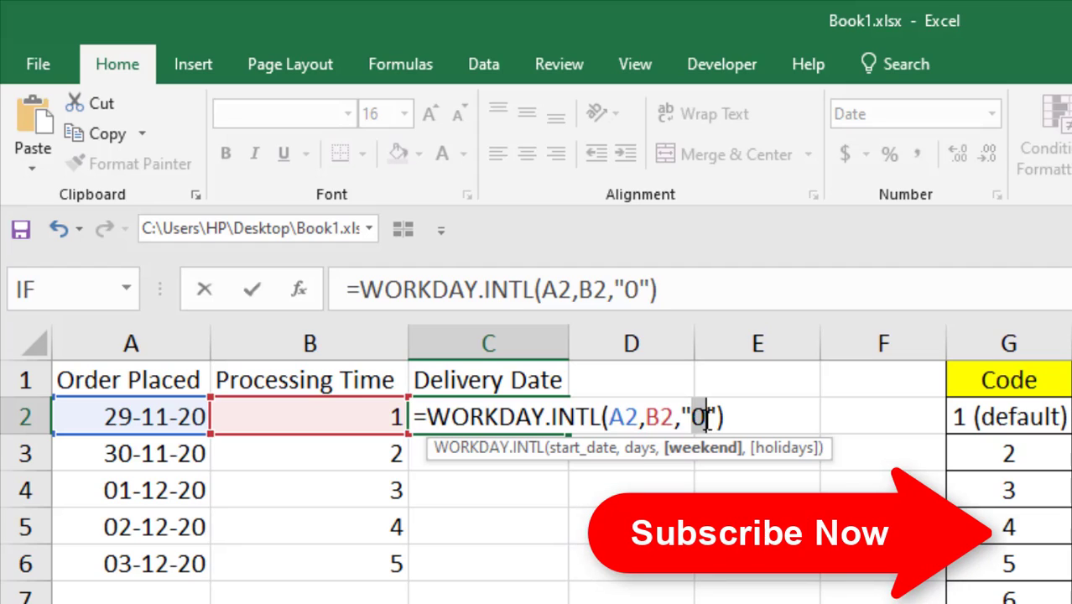
left_click(708, 419)
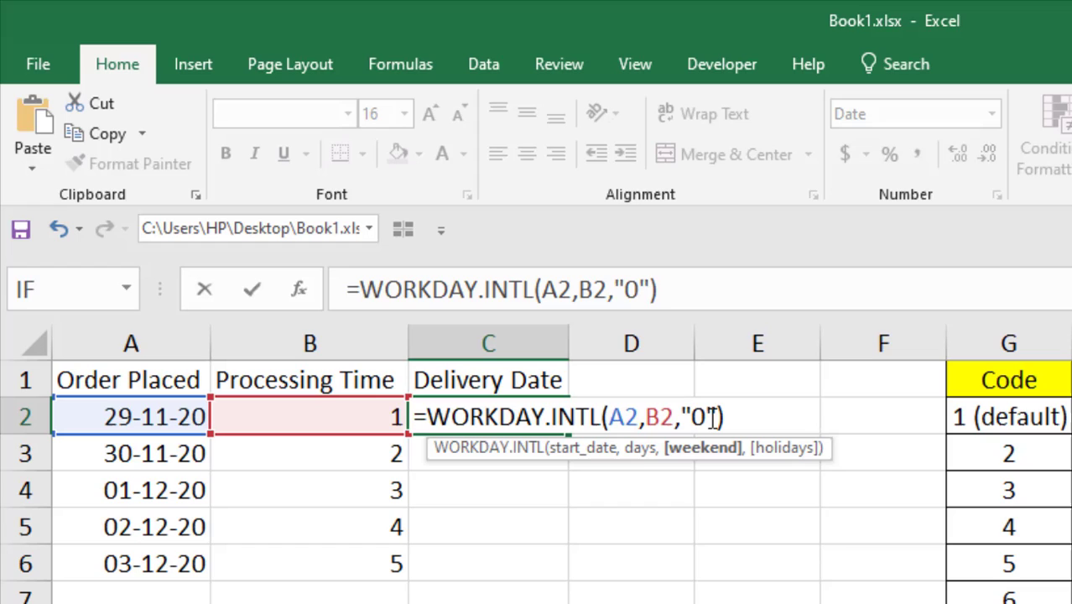
type("000000")
key("shift+Left")
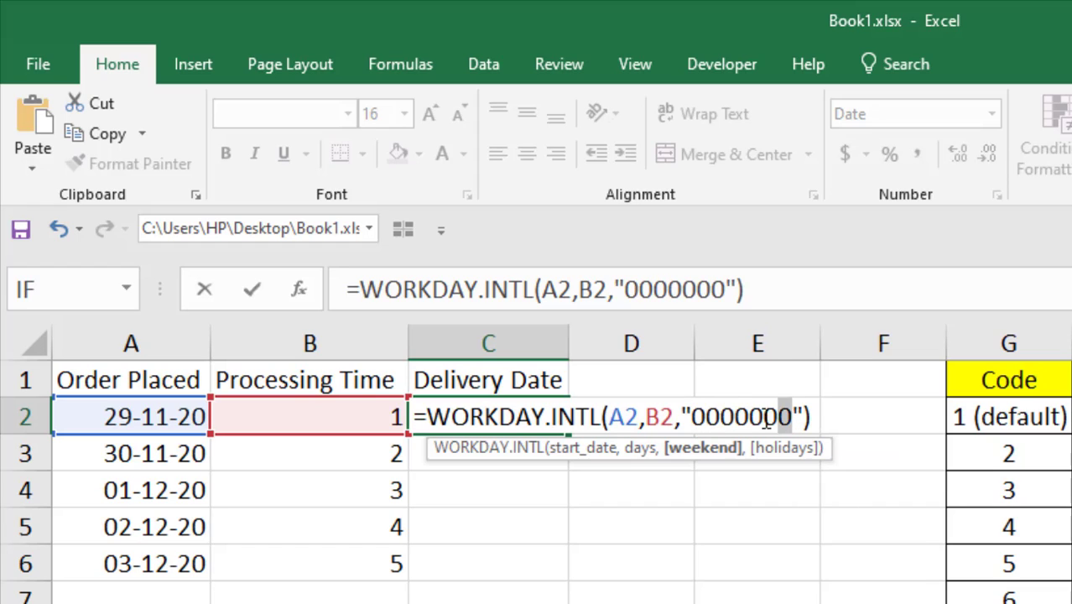
key("shift+Left")
key("shift+Left")
key("shift+Left")
key("shift+Left")
key("shift+Left")
key("shift+Left")
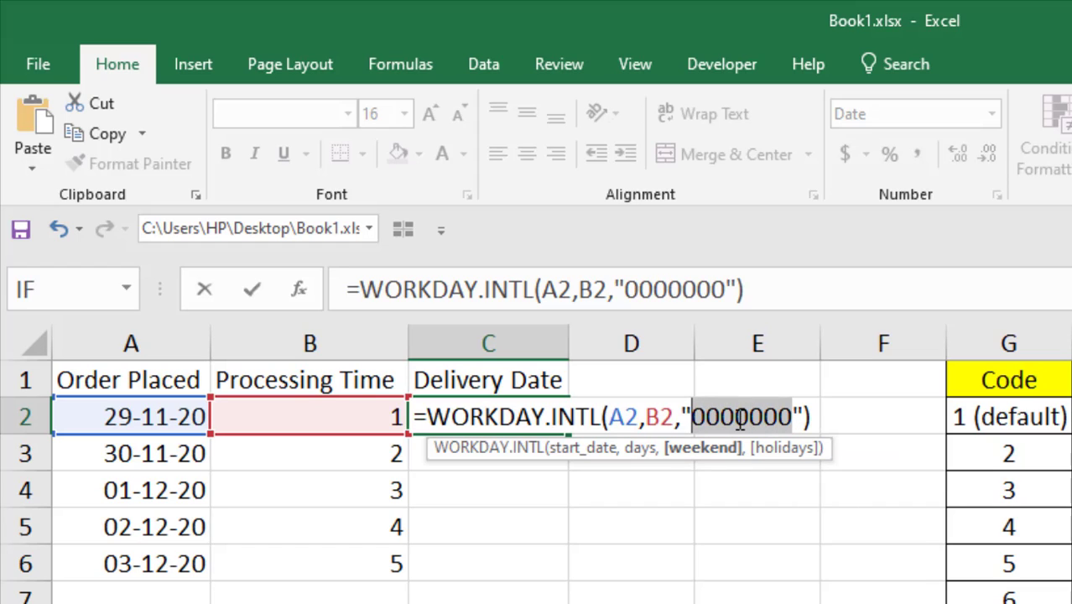
Step: Change the first digit of the weekend string in the C2 formula to 1, giving 1000000, and dismiss the weekend suggestions
left_click(705, 417)
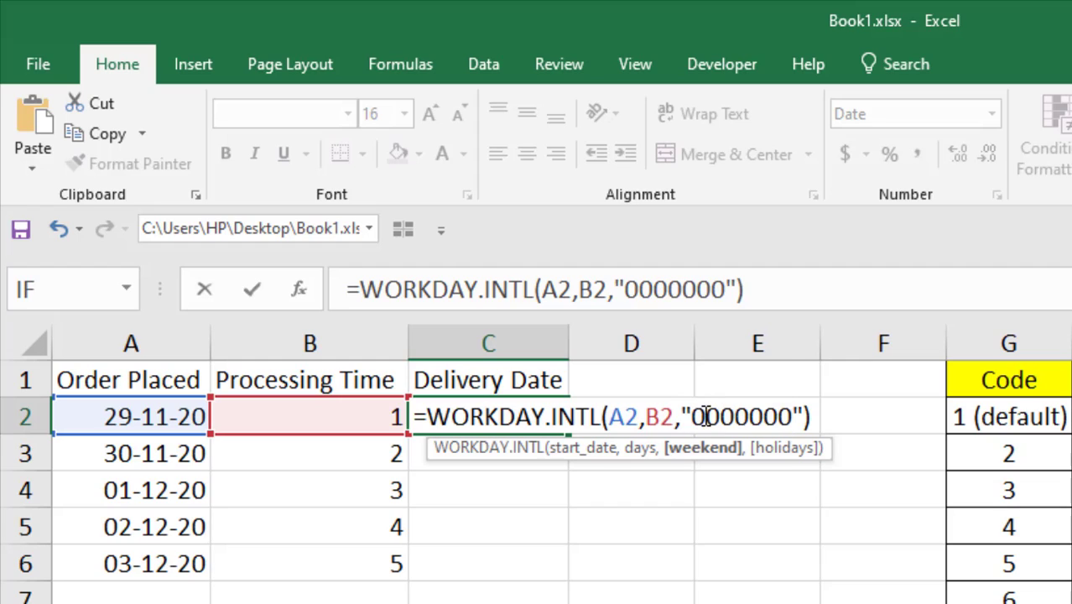
key("BackSpace")
type("1")
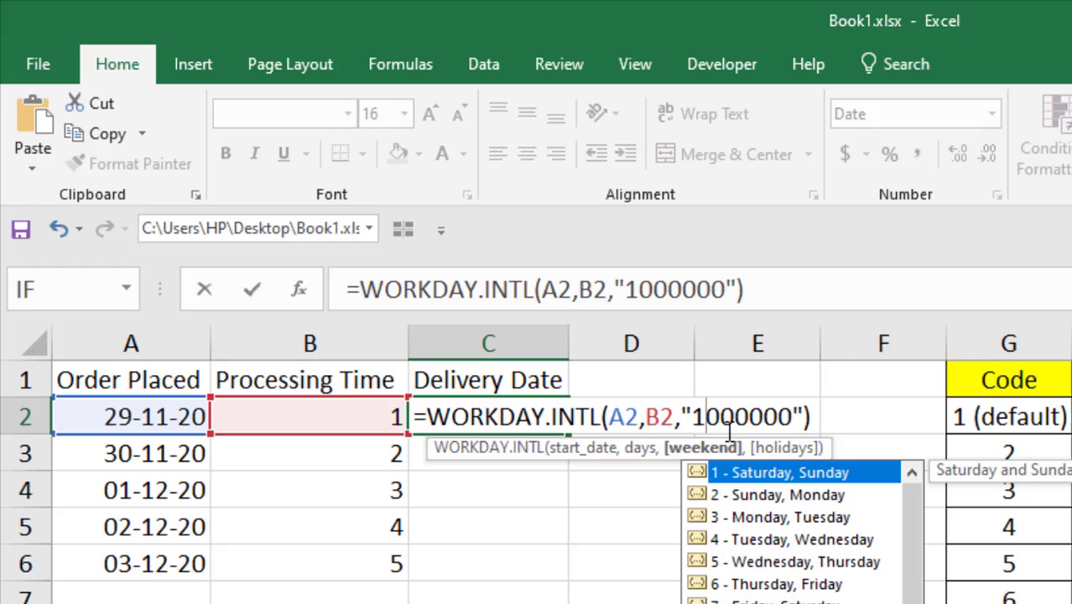
left_click(696, 417)
left_click(710, 417)
key("Escape")
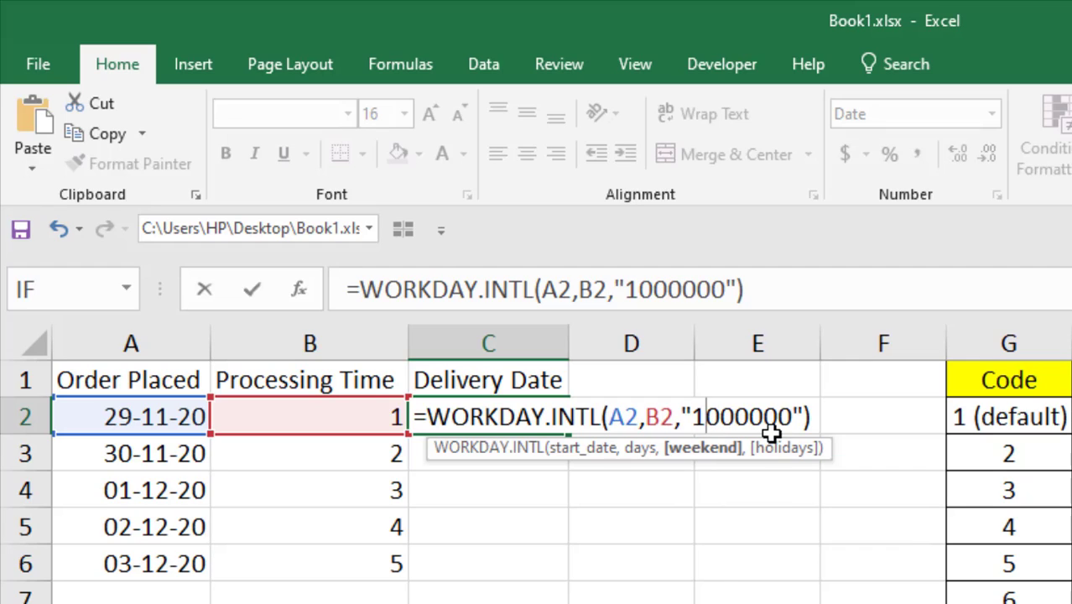
Step: Change the third digit of the weekend string to 1, giving 1010000, then complete the formula and reselect C2
key("Right")
key("Right")
key("BackSpace")
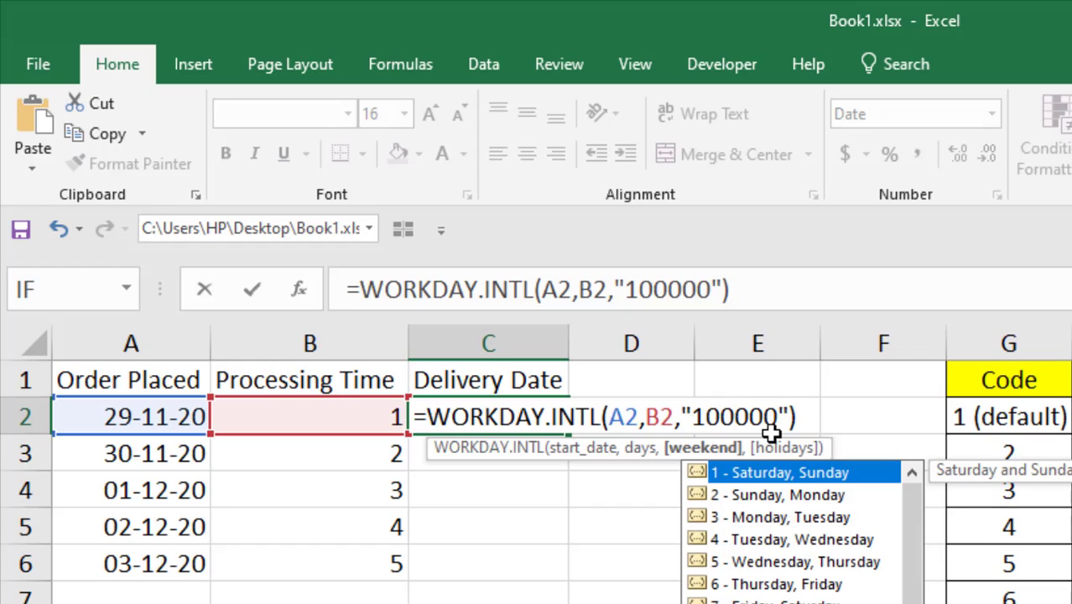
type("1")
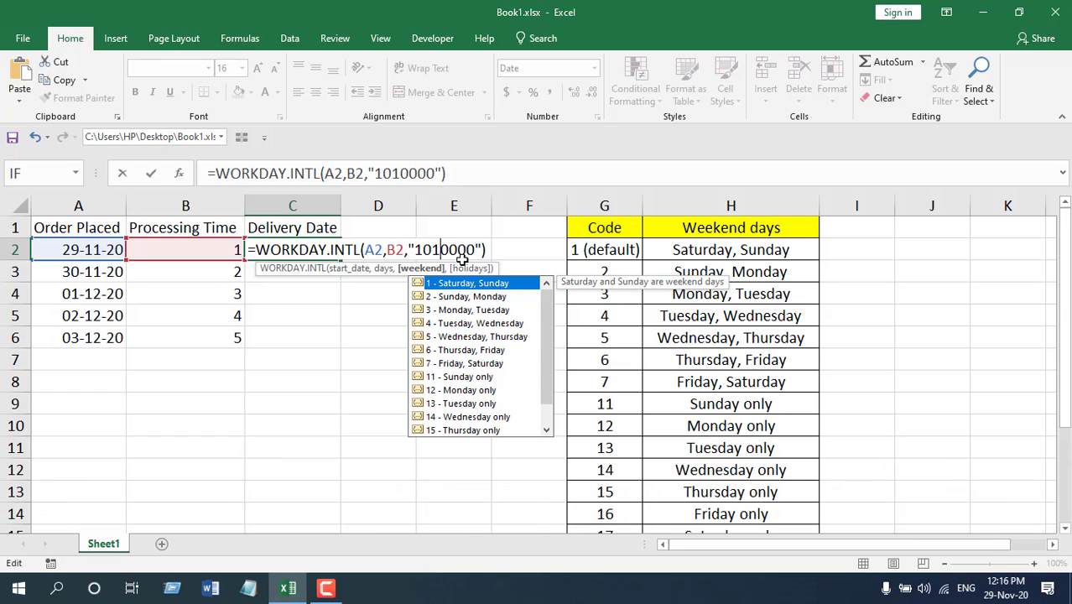
key("Return")
left_click(307, 245)
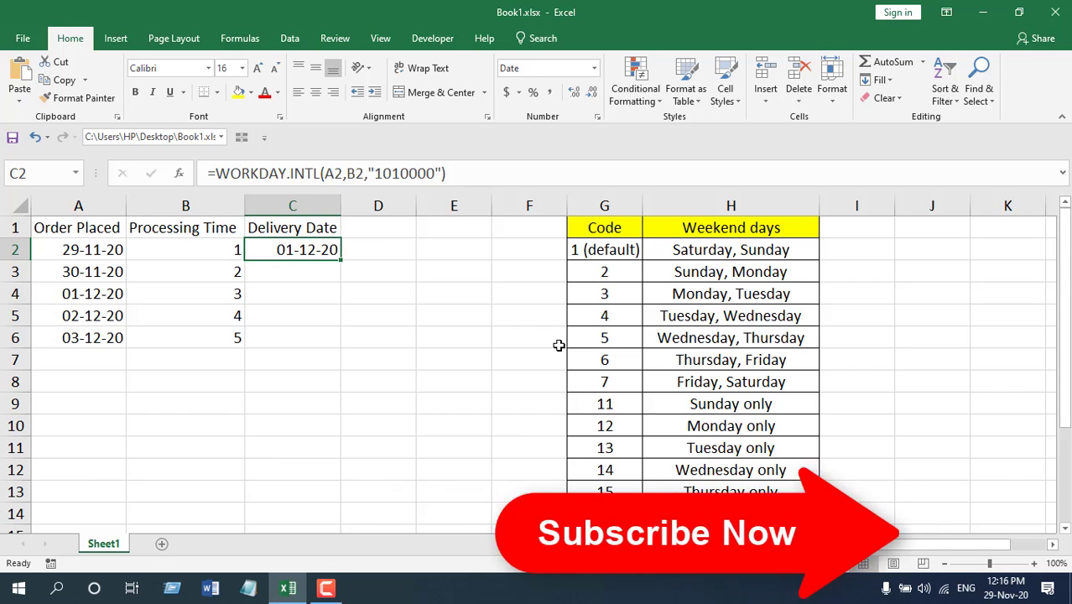
Step: Review the full table of weekend codes and their weekend days in columns G and H
scroll(565, 336, "down", 2)
scroll(565, 337, "up", 2)
scroll(564, 337, "down", 1)
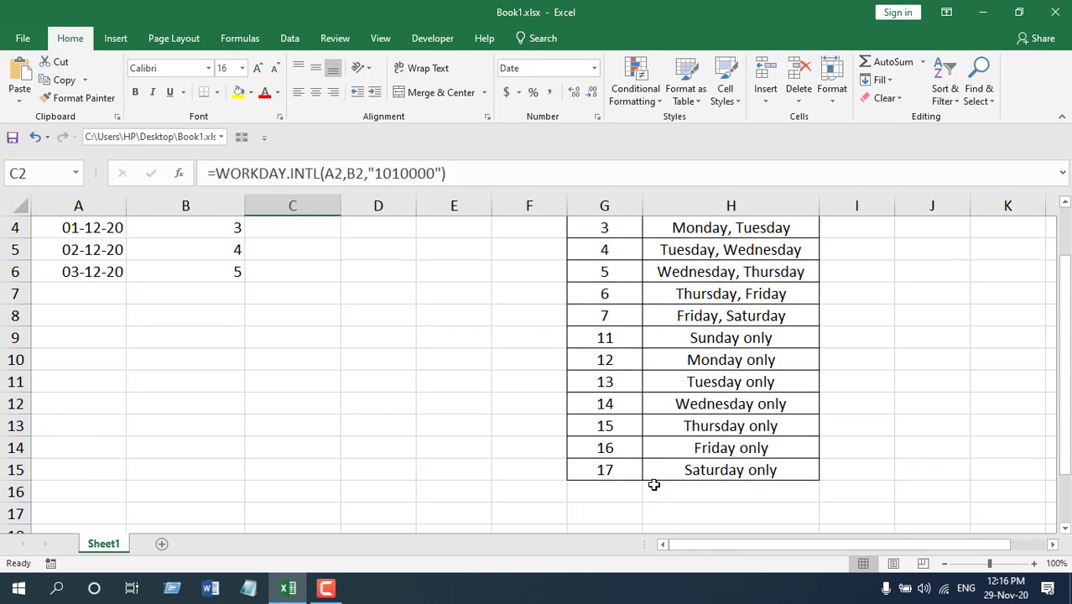
scroll(654, 484, "up", 1)
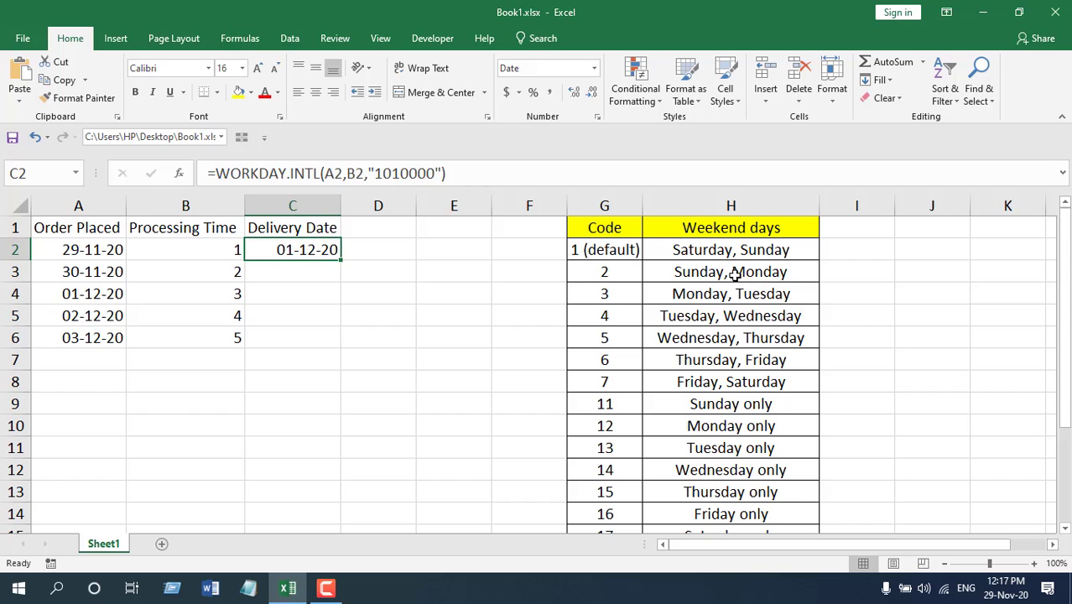
scroll(734, 274, "down", 2)
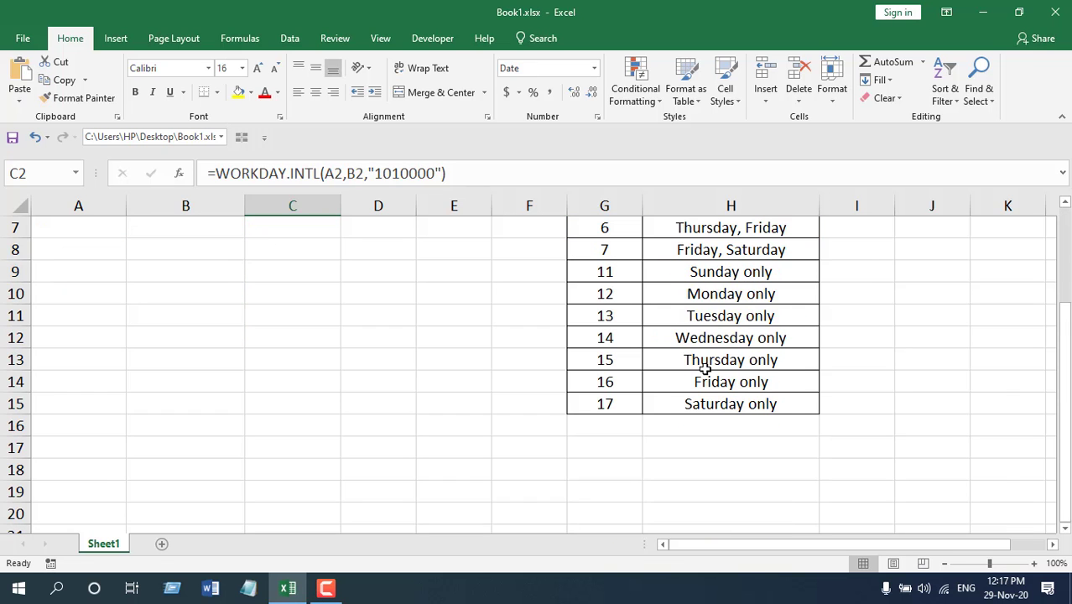
scroll(704, 369, "up", 1)
scroll(409, 351, "up", 1)
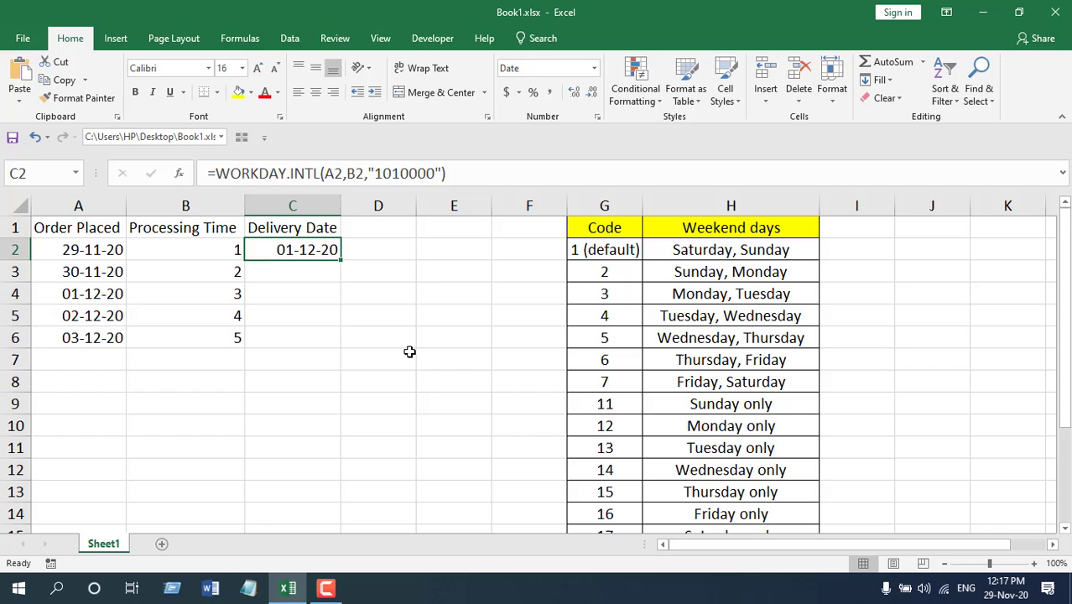